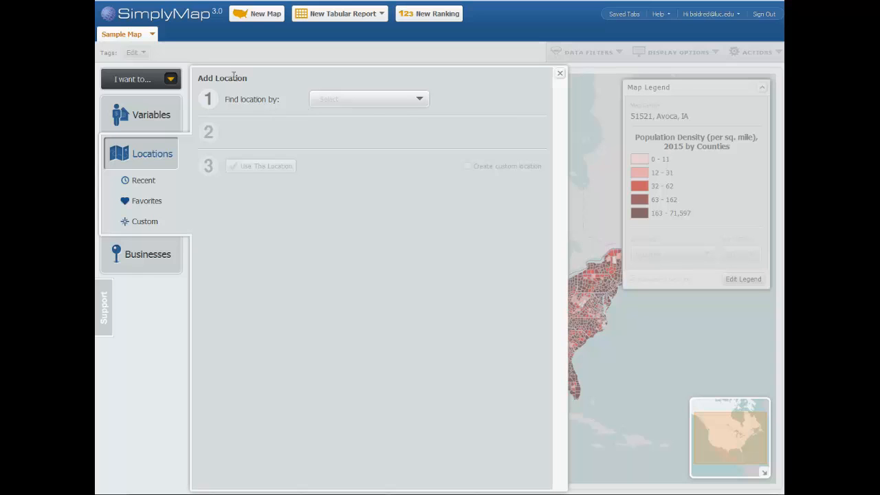
# Try finding the location by USA and by States, and view the list of available states.
pyautogui.click(421, 100)
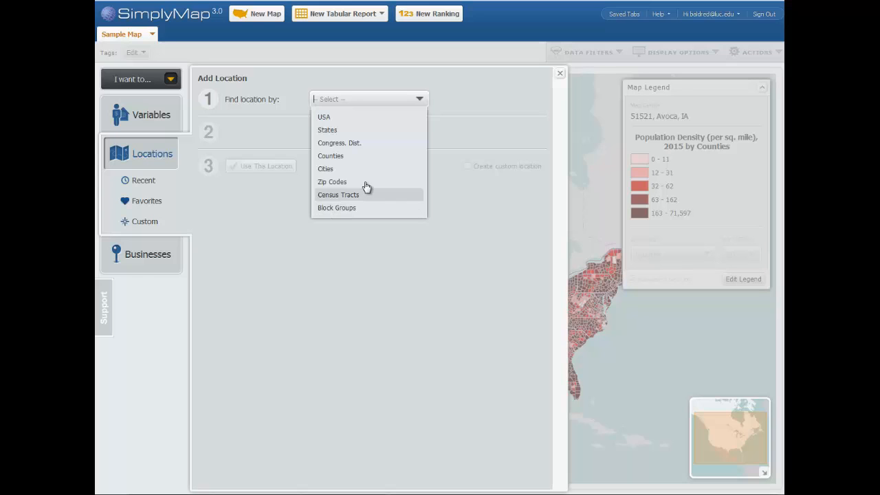
pyautogui.click(386, 118)
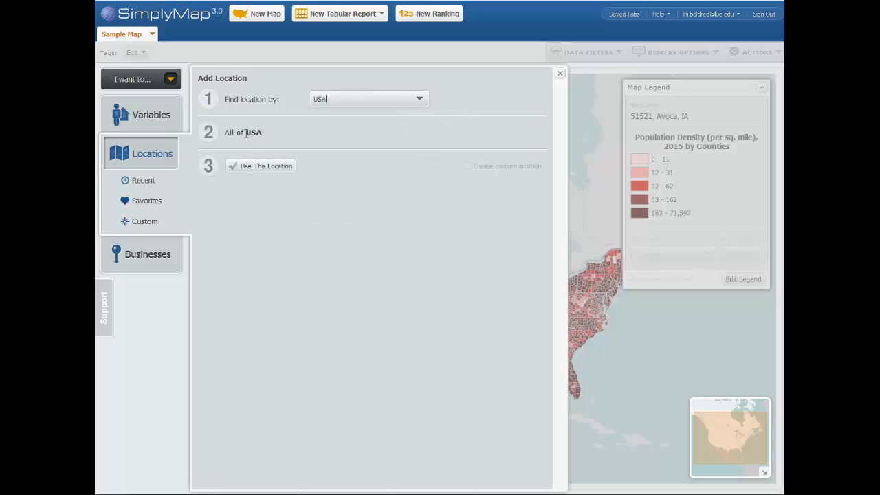
pyautogui.click(406, 104)
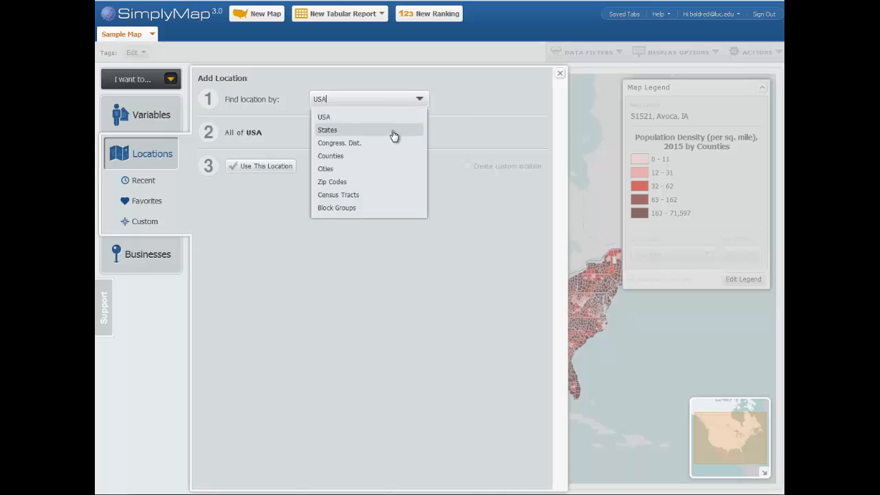
pyautogui.click(394, 130)
pyautogui.click(421, 134)
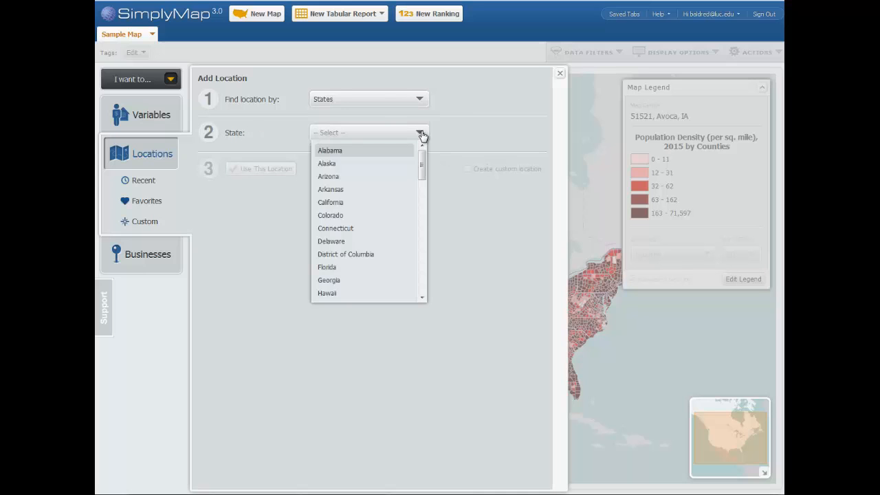
pyautogui.click(422, 135)
# Find the location by congressional district, choose Illinois as the state, and browse its list of districts.
pyautogui.click(419, 101)
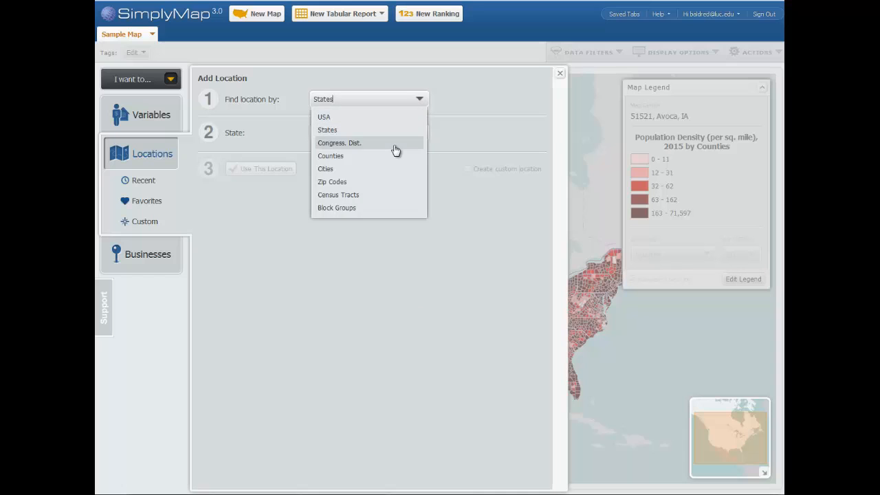
pyautogui.click(396, 145)
pyautogui.click(423, 136)
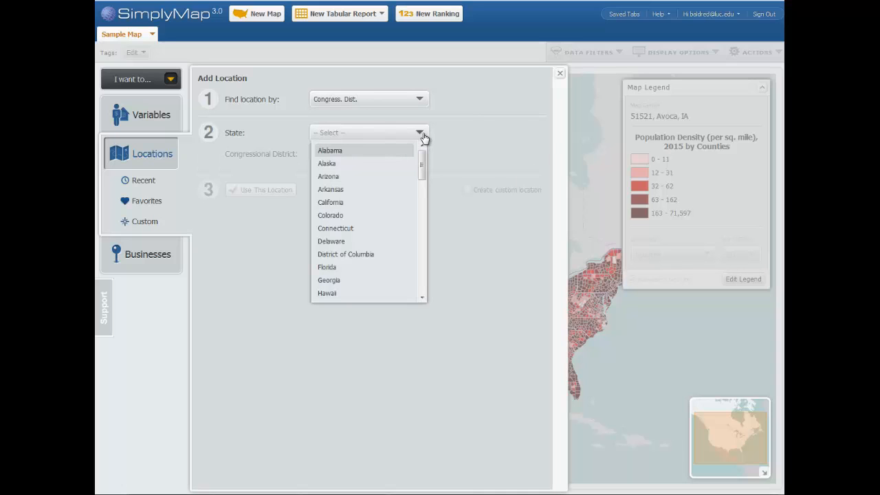
pyautogui.scroll(-2, 365, 238)
pyautogui.click(356, 254)
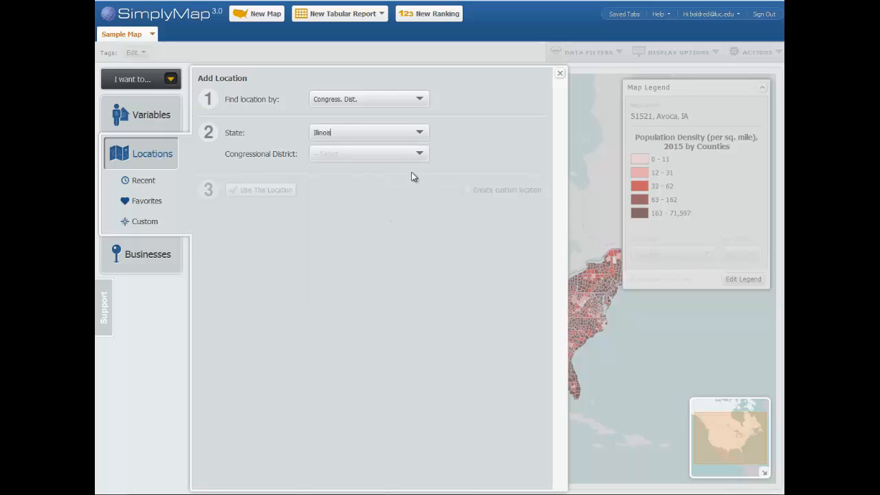
pyautogui.click(420, 154)
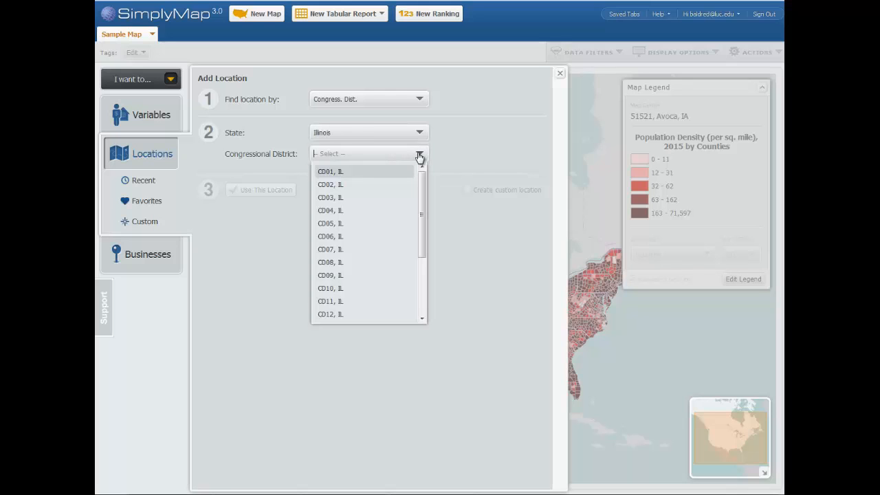
pyautogui.scroll(-2, 387, 219)
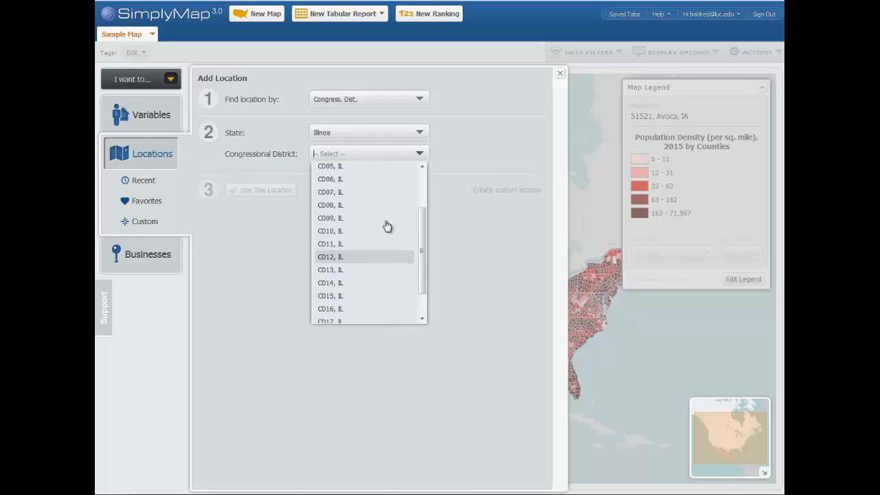
pyautogui.scroll(2, 387, 226)
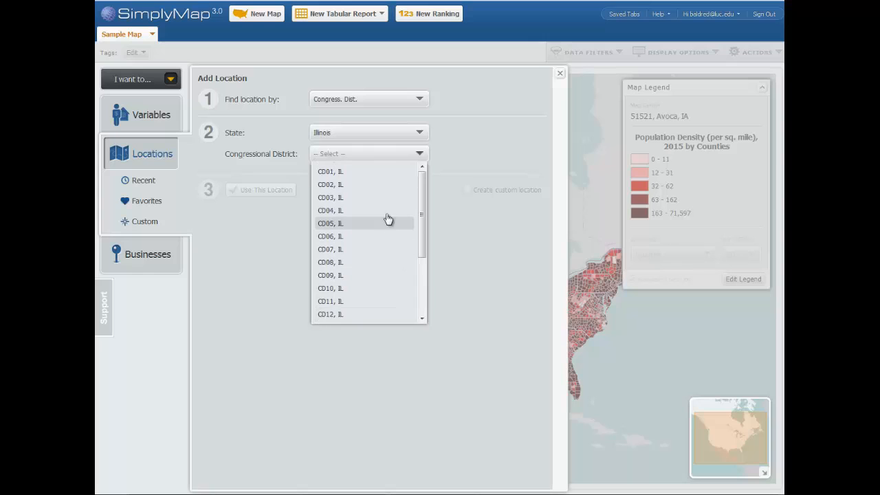
pyautogui.click(420, 156)
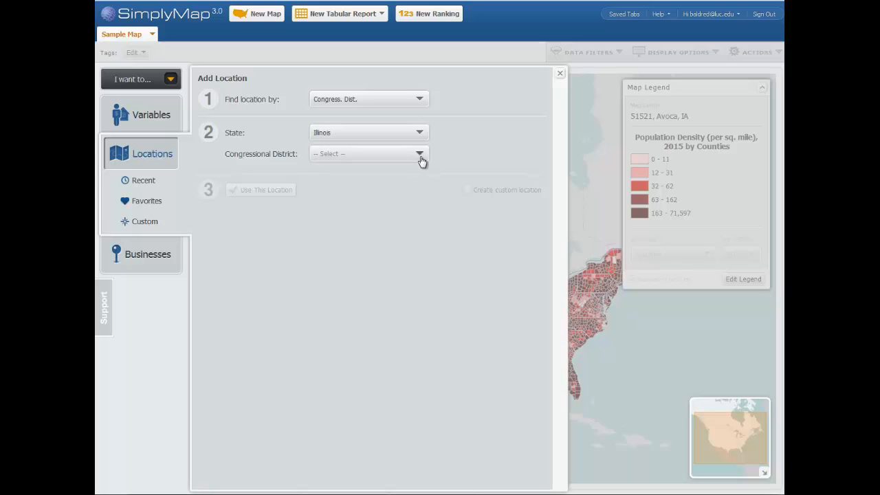
pyautogui.click(421, 135)
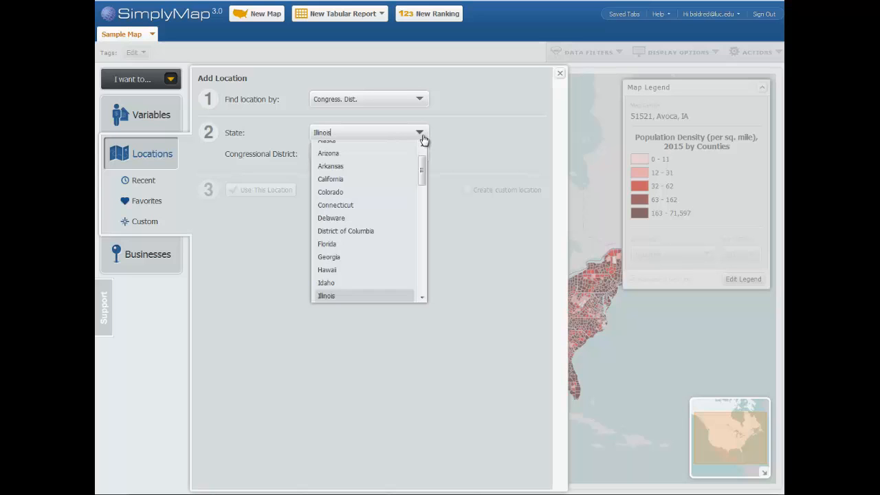
# Find the location by county, choose Illinois as the state, and browse its county list as far as Cook County.
pyautogui.click(420, 99)
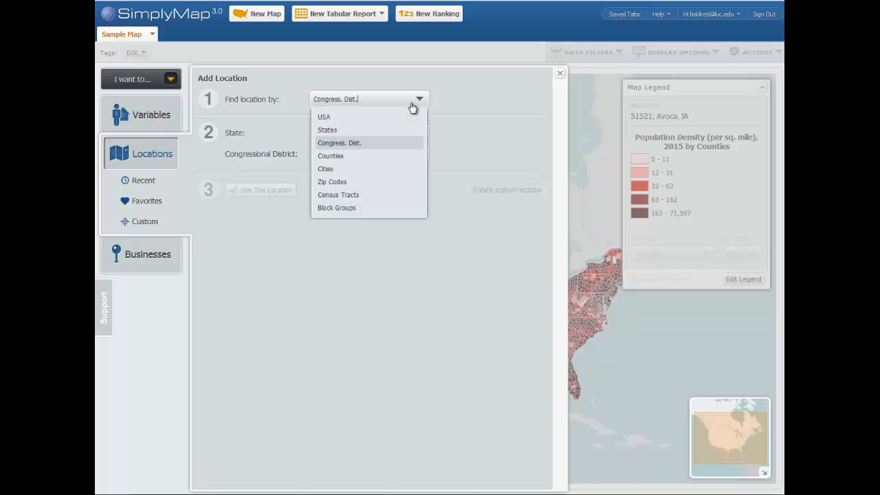
pyautogui.click(394, 157)
pyautogui.click(420, 137)
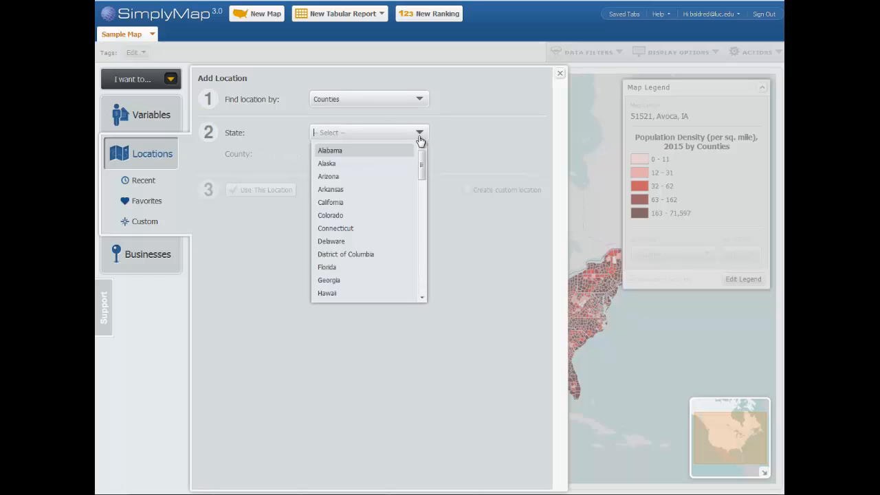
pyautogui.scroll(-3, 372, 247)
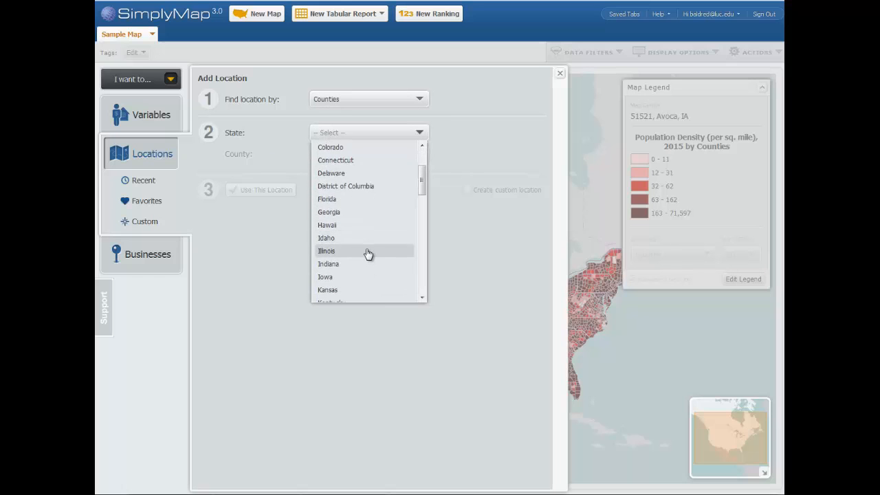
pyautogui.click(367, 252)
pyautogui.click(420, 154)
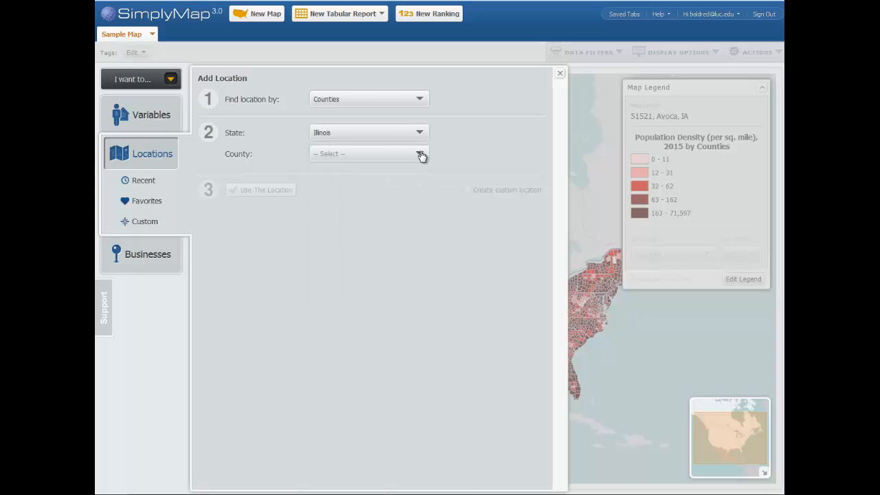
pyautogui.click(421, 154)
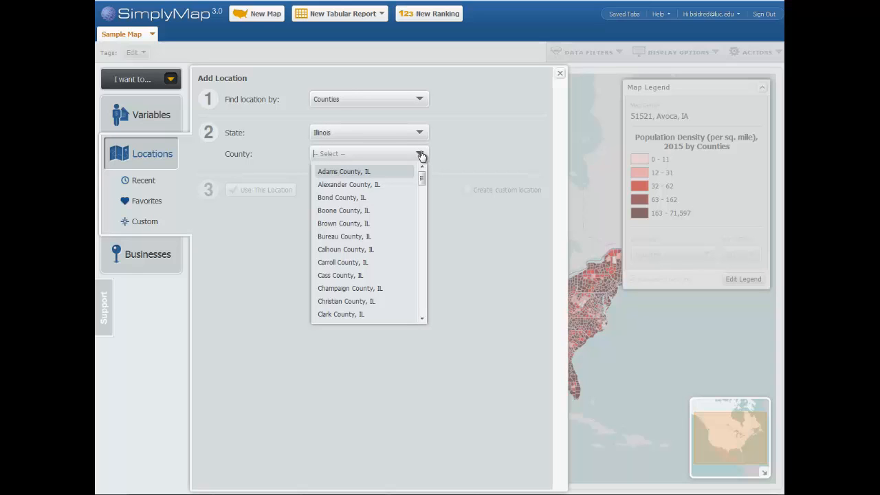
pyautogui.scroll(-2, 370, 272)
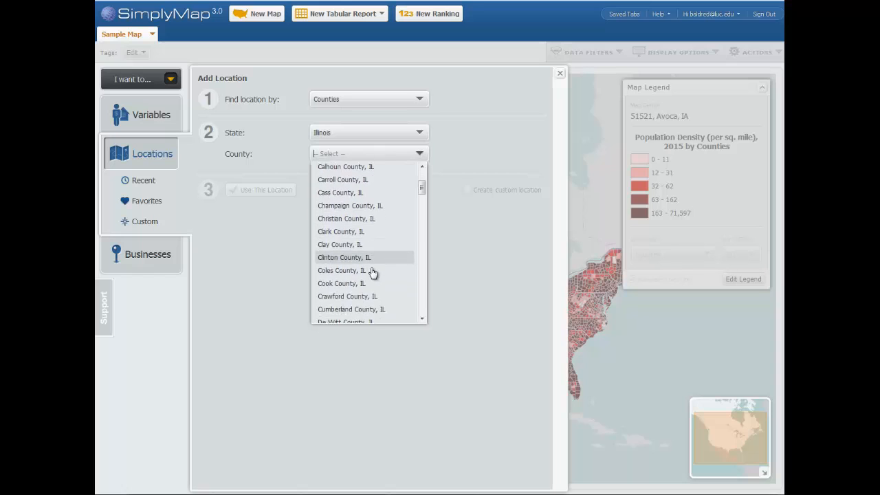
pyautogui.scroll(-1, 371, 273)
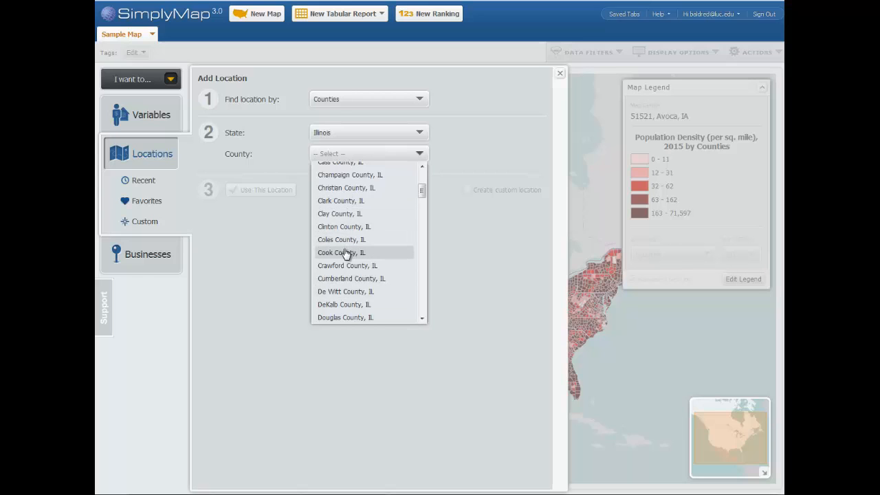
pyautogui.click(480, 130)
# Find the location by city, choosing Illinois as the state and Chicago, IL as the city.
pyautogui.click(422, 101)
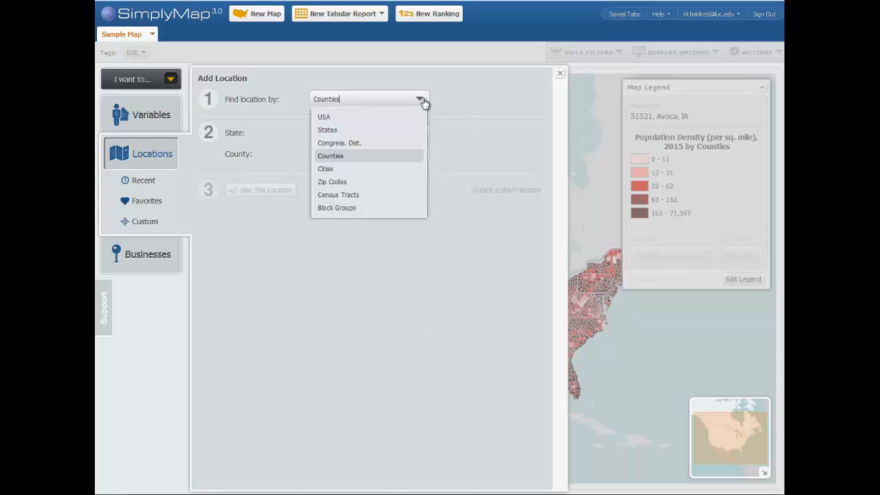
pyautogui.click(390, 170)
pyautogui.click(418, 135)
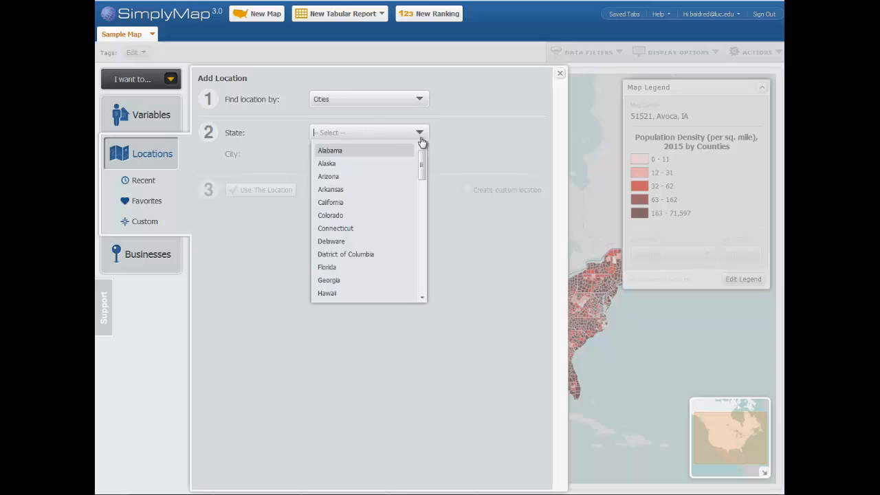
pyautogui.scroll(-1, 392, 213)
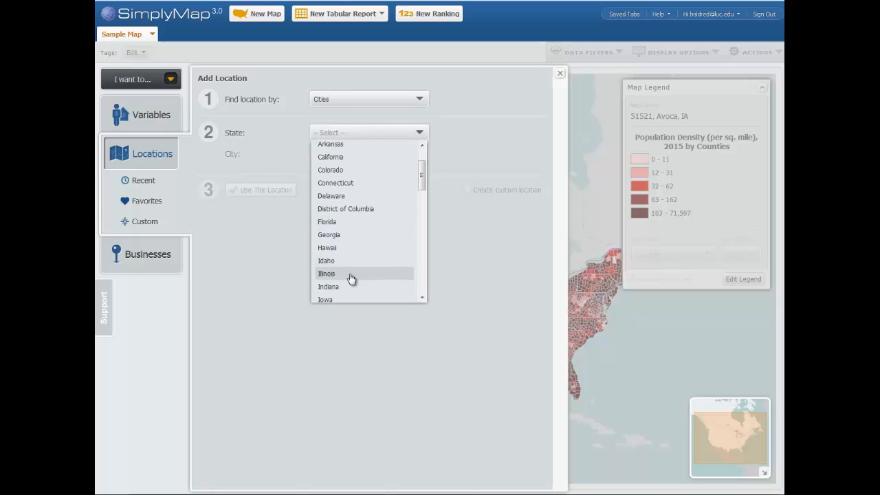
pyautogui.click(351, 275)
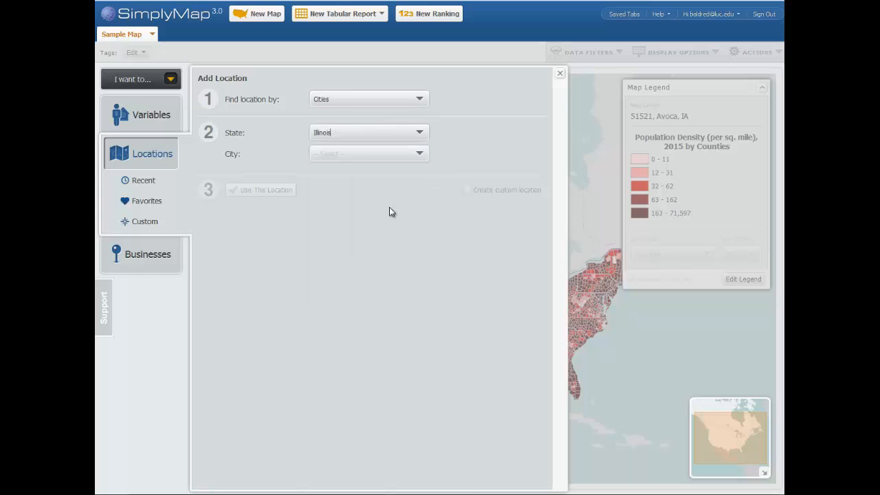
pyautogui.click(421, 158)
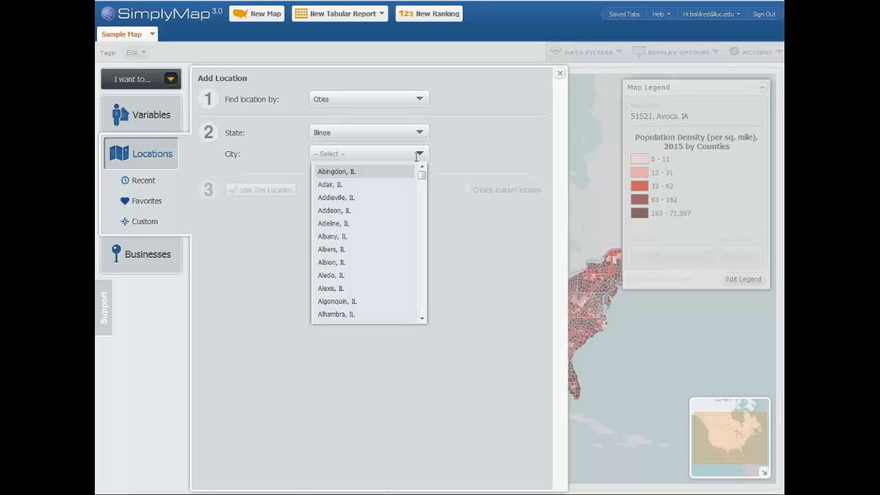
pyautogui.click(364, 155)
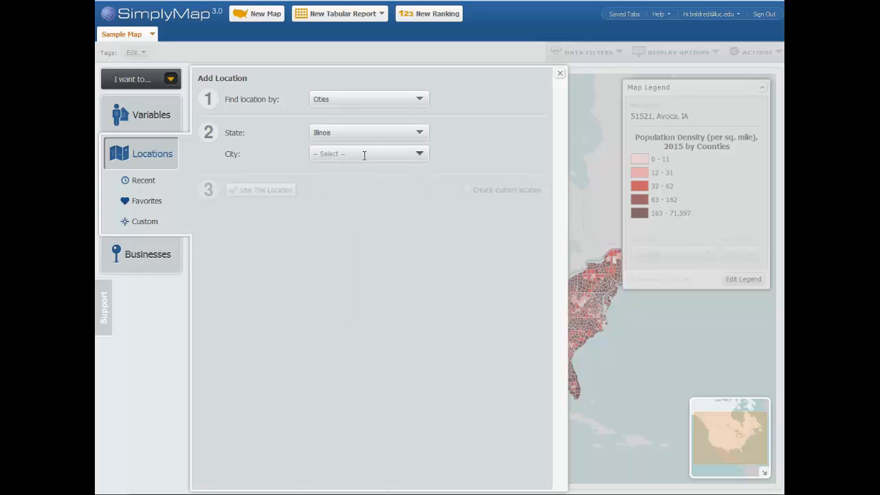
pyautogui.write('Chicago Heights, IL')
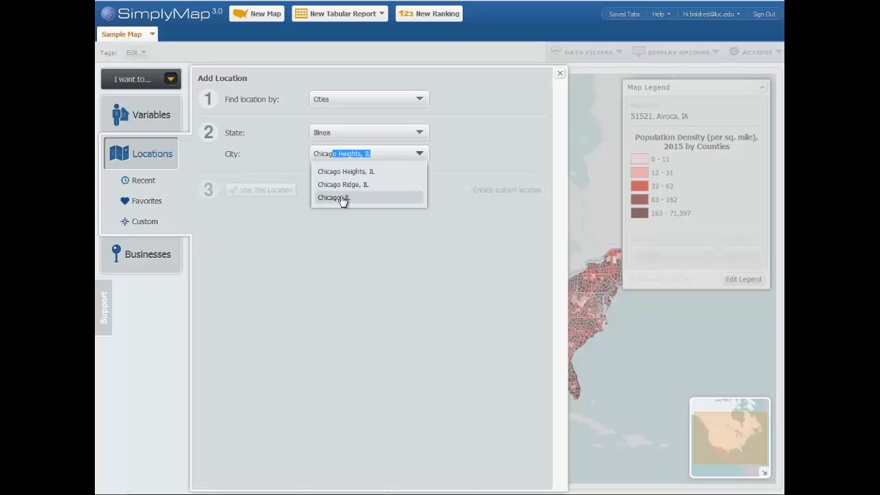
# Find the location by zip code and look up 60660, Chicago, IL.
pyautogui.click(422, 102)
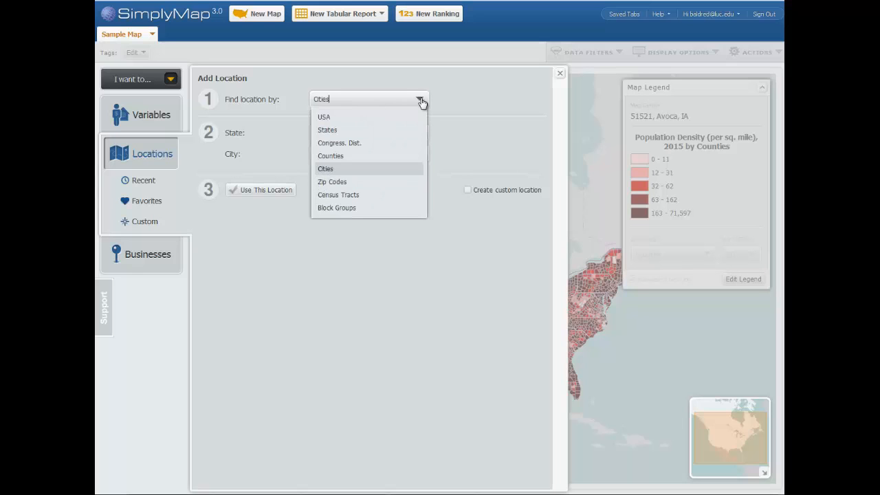
pyautogui.click(381, 183)
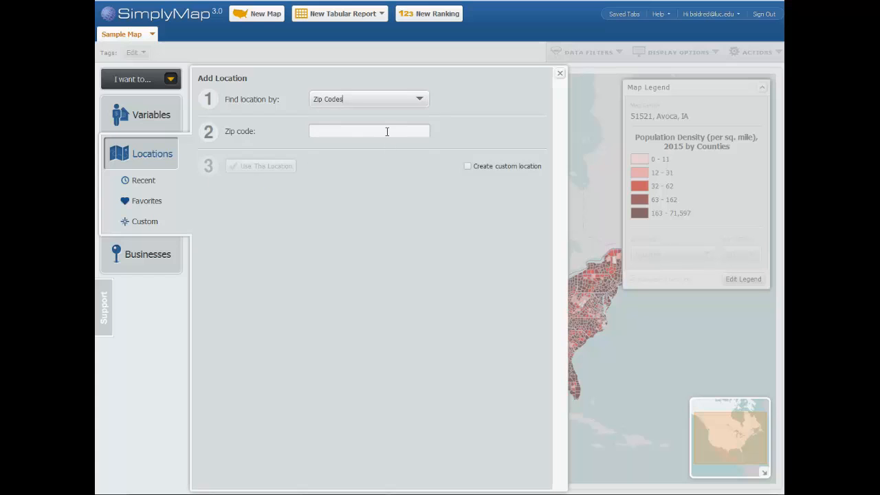
pyautogui.click(387, 131)
pyautogui.write('60660, Chicago, IL')
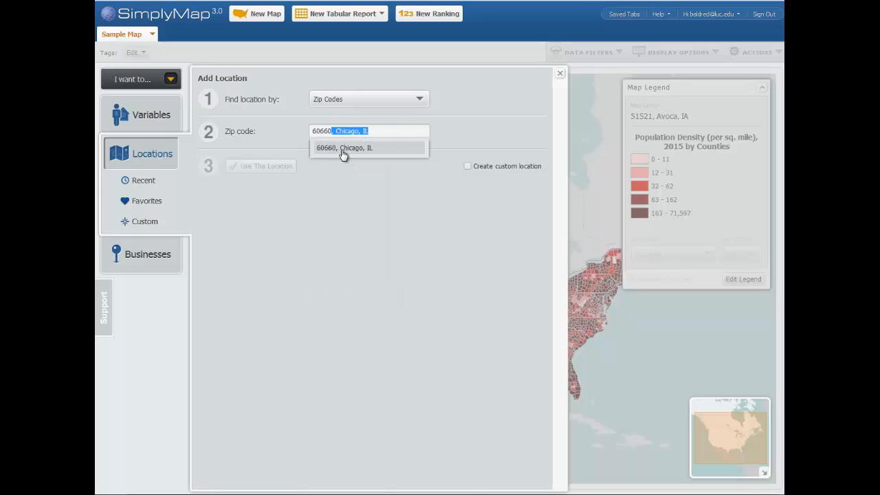
# Switch the location search to Census Tracts and on to Block Groups to compare their entry fields.
pyautogui.click(421, 99)
pyautogui.click(338, 196)
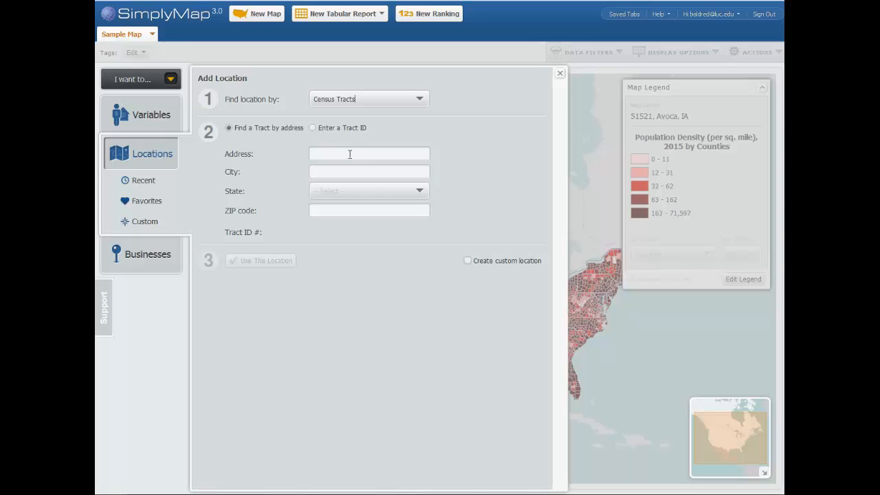
pyautogui.click(407, 102)
pyautogui.click(351, 208)
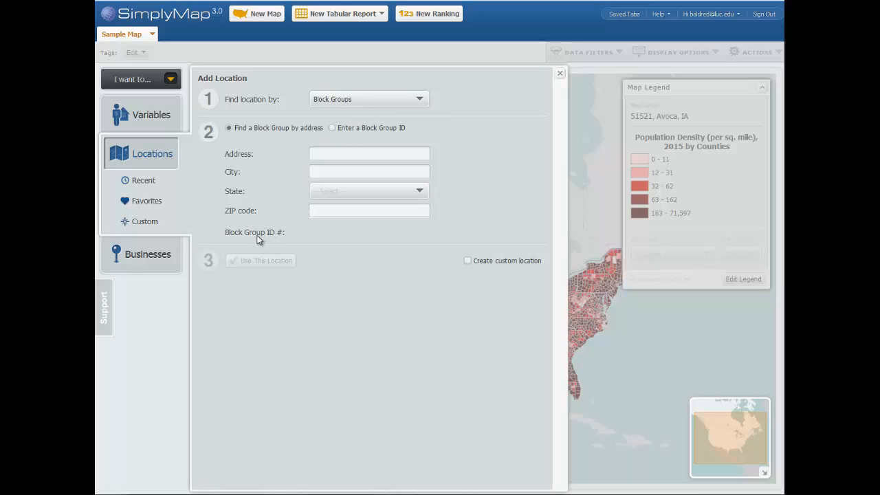
# Set the location search to Census Tracts, view the tract ID entry option, and return to finding a tract by address.
pyautogui.click(391, 102)
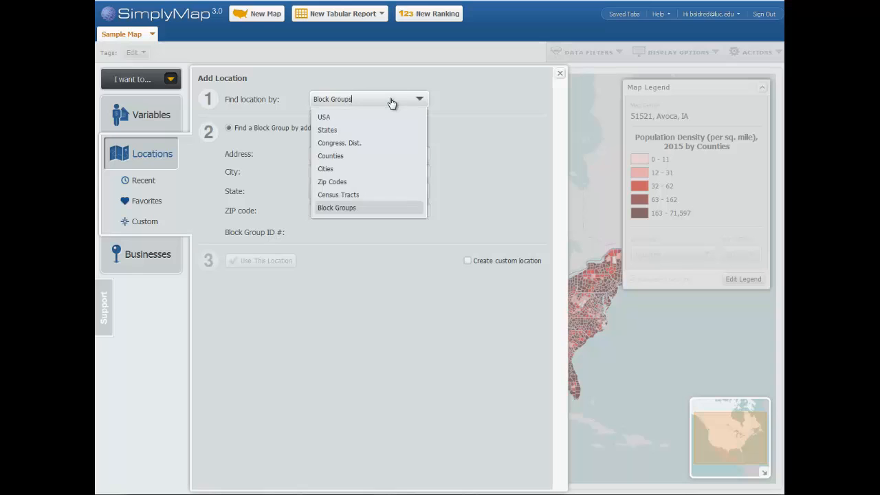
pyautogui.click(350, 195)
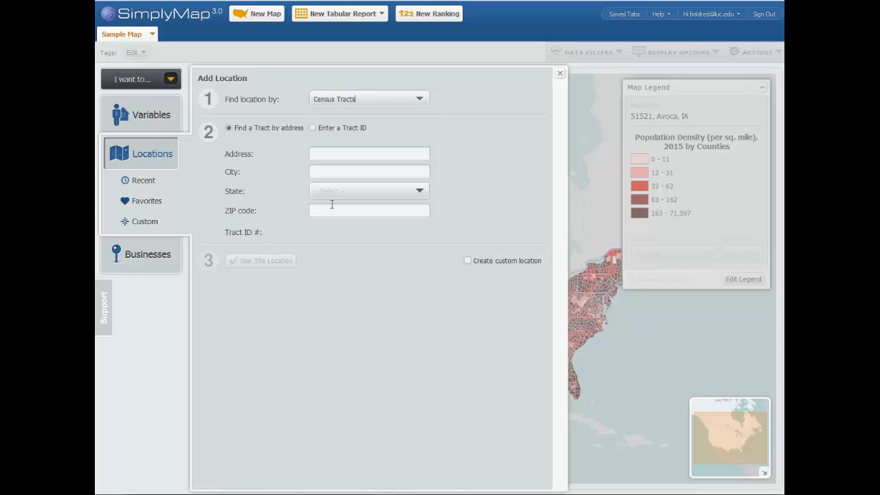
pyautogui.click(313, 129)
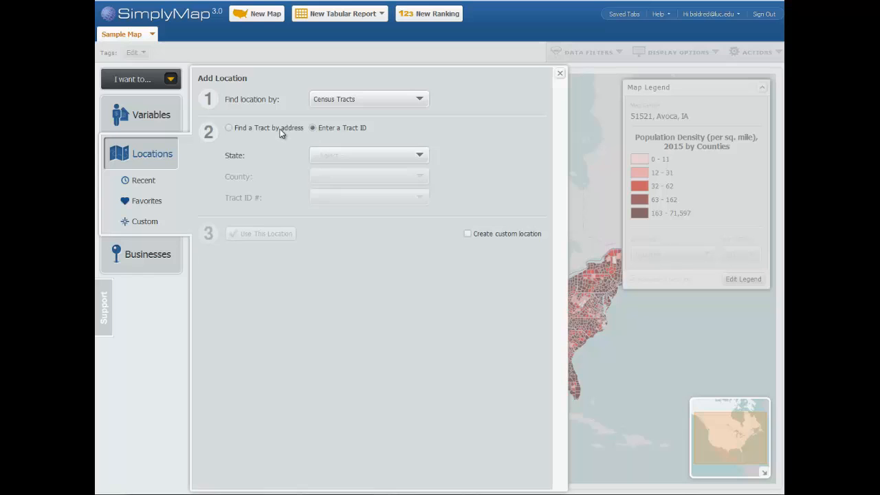
pyautogui.click(281, 133)
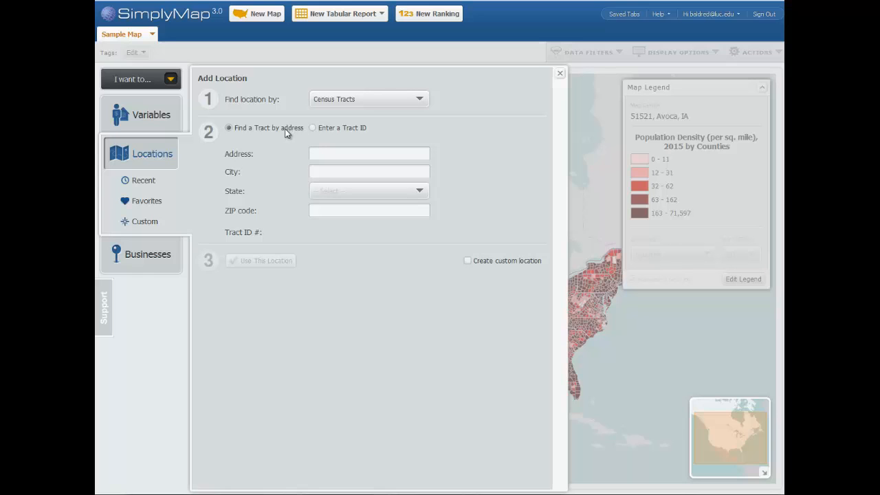
# Find the location by zip code 60660, Chicago, IL, apply it to the map, and return to the map view.
pyautogui.click(411, 101)
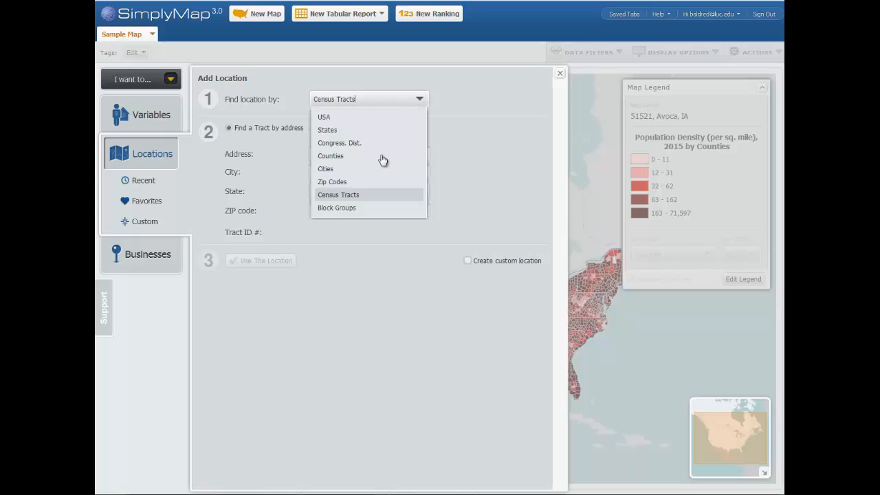
pyautogui.click(367, 181)
pyautogui.click(371, 133)
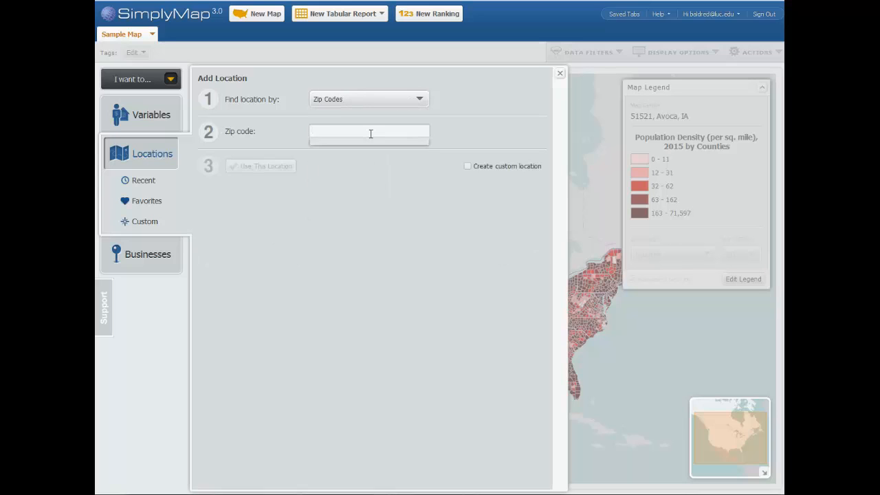
pyautogui.write('60660, Chicago, IL')
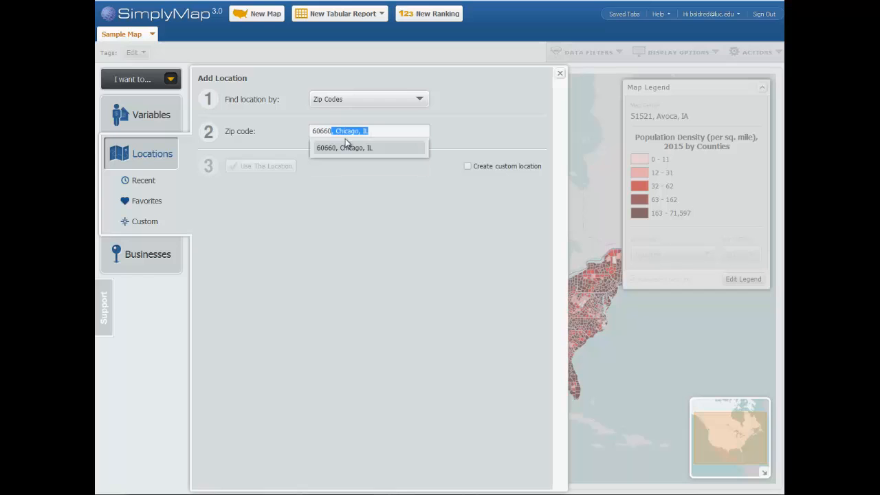
pyautogui.click(332, 151)
pyautogui.click(332, 150)
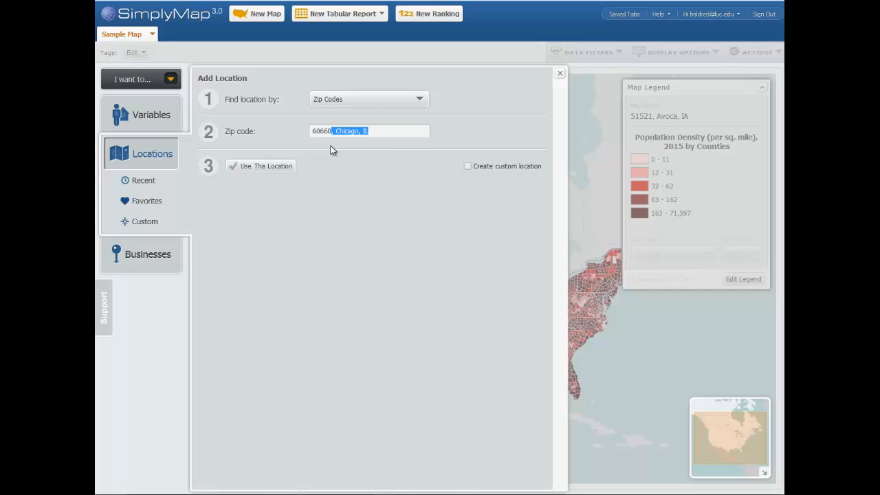
pyautogui.click(264, 167)
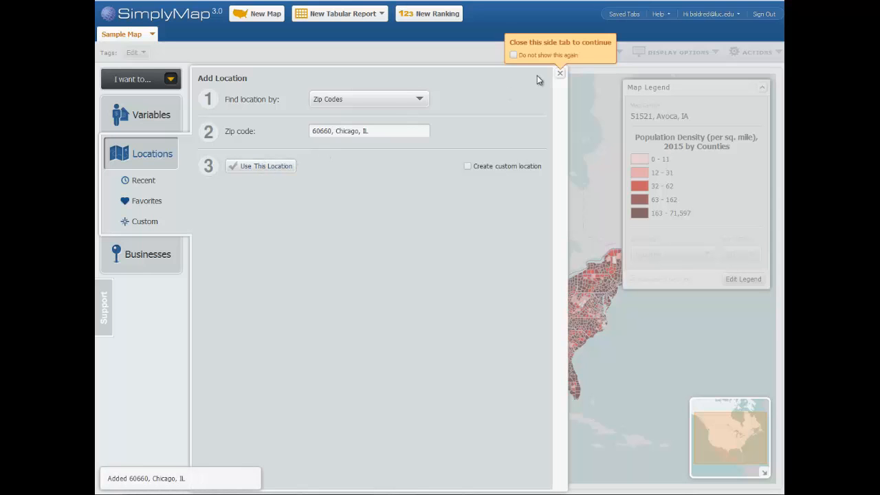
pyautogui.click(559, 73)
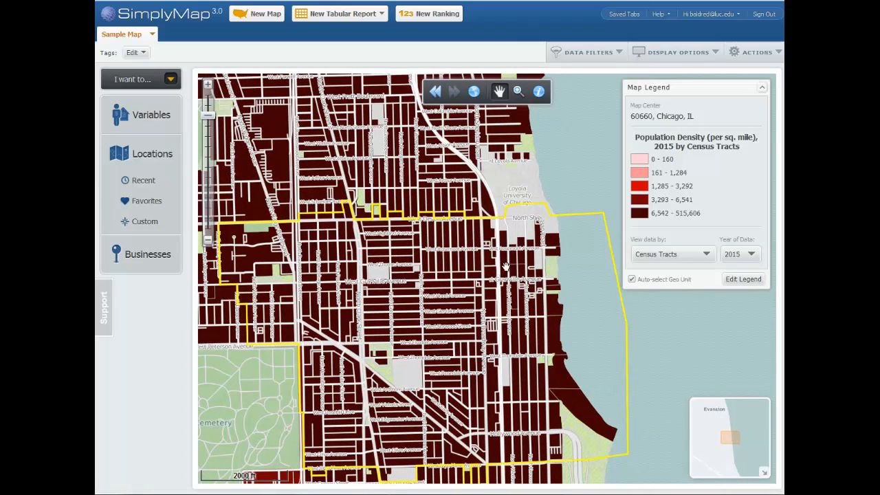
# Create a combination location named "Loyola Area" from census tract CT030104, Cook County, IL, just south of Loyola University on the map.
pyautogui.scroll(-1, 512, 265)
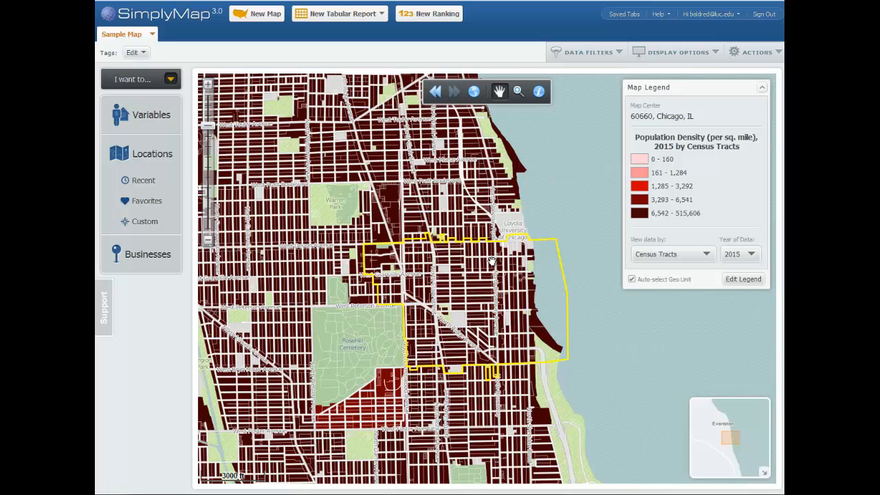
pyautogui.scroll(1, 509, 251)
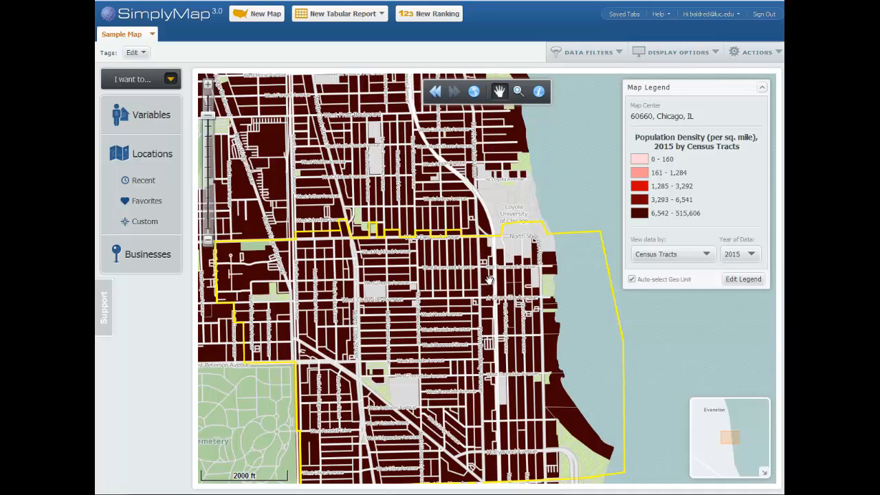
pyautogui.click(540, 94)
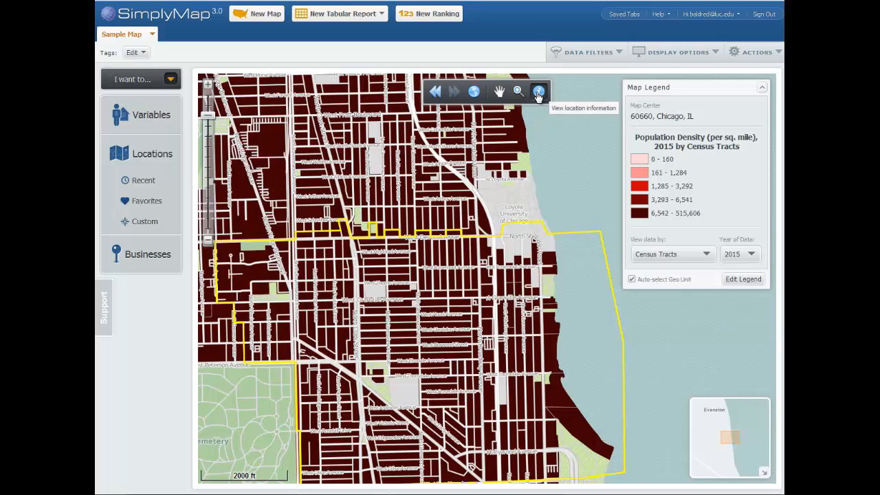
pyautogui.click(526, 255)
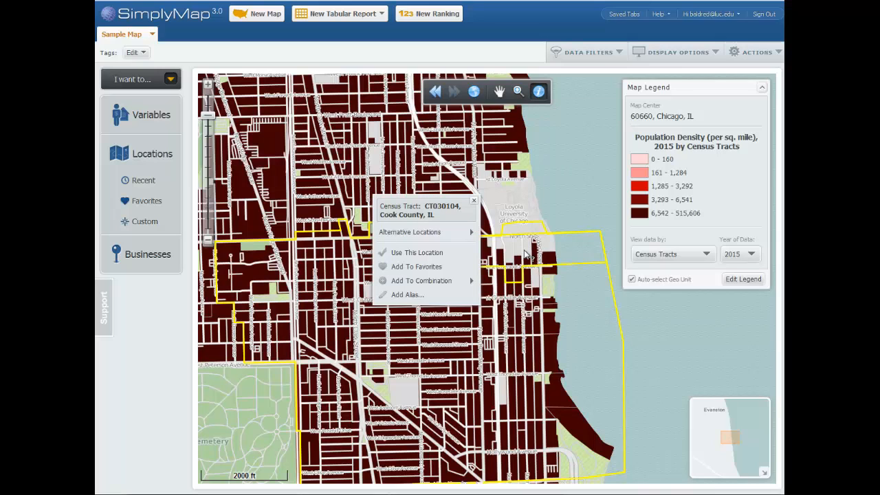
pyautogui.moveTo(454, 236)
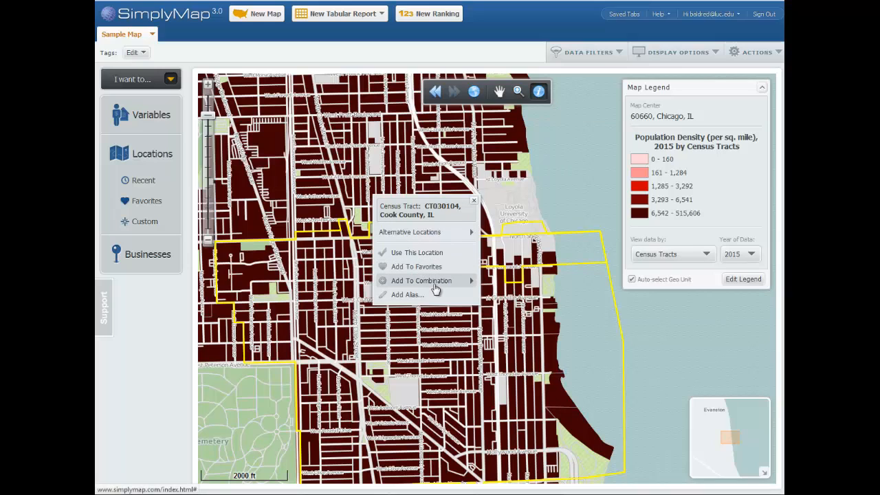
pyautogui.moveTo(436, 289)
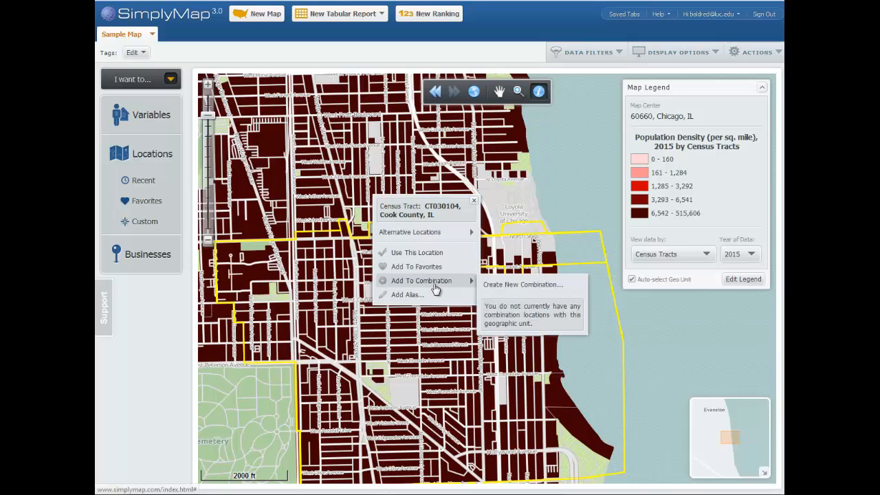
pyautogui.click(506, 292)
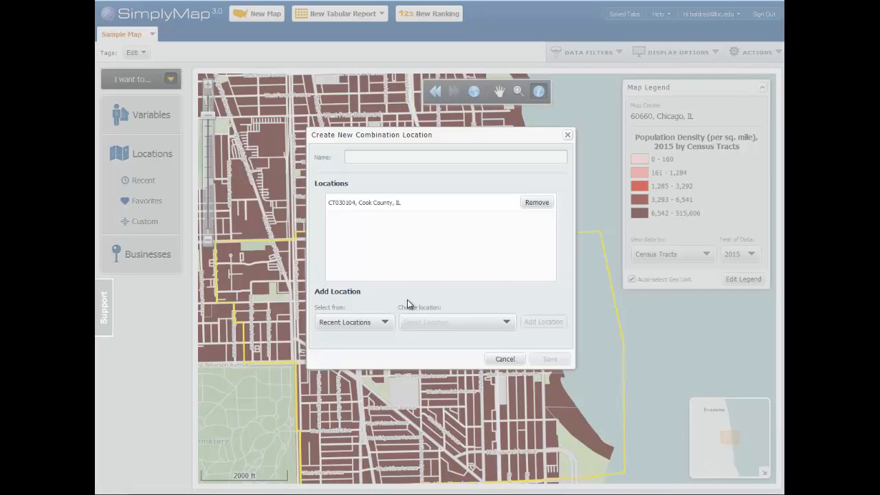
pyautogui.click(399, 163)
pyautogui.write('Loyola Area')
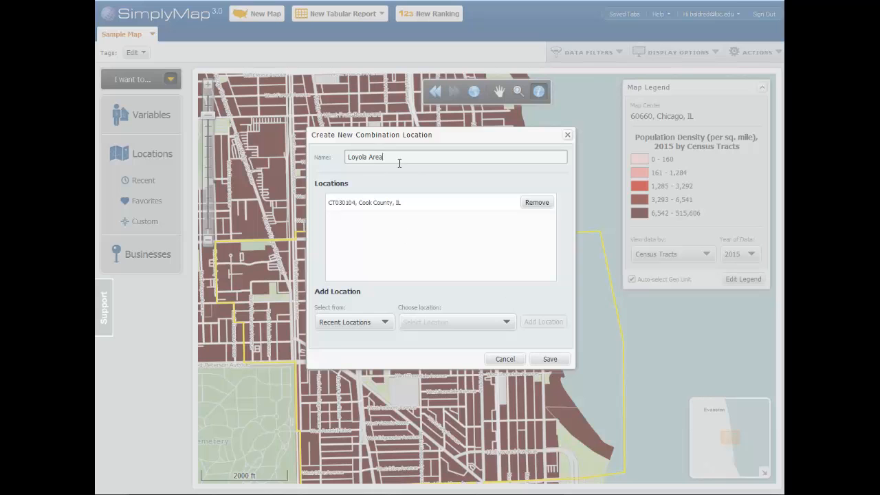
pyautogui.click(550, 360)
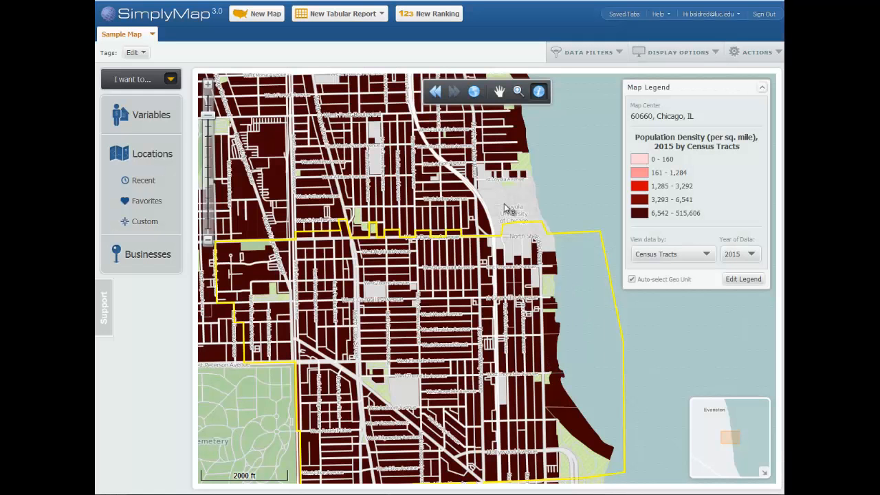
# Add census tract CT010400, Cook County, IL, at Loyola University to the Loyola Area combination and save it.
pyautogui.rightClick(504, 204)
pyautogui.click(500, 205)
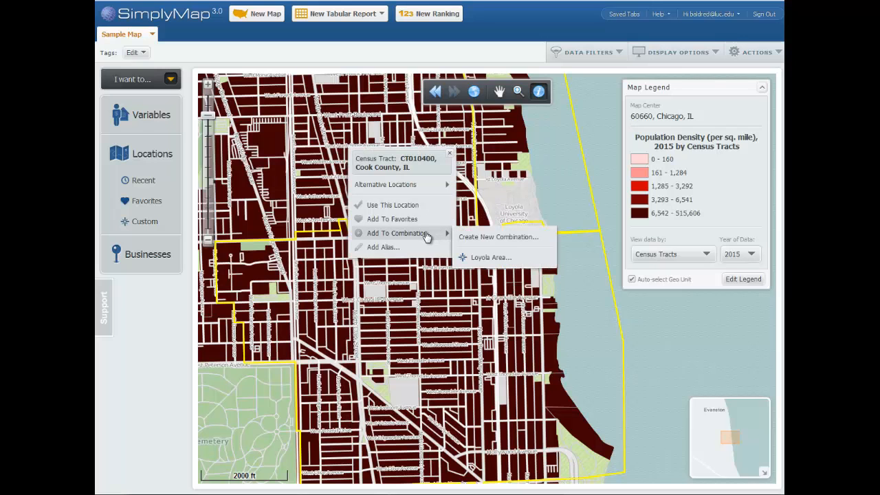
pyautogui.click(504, 259)
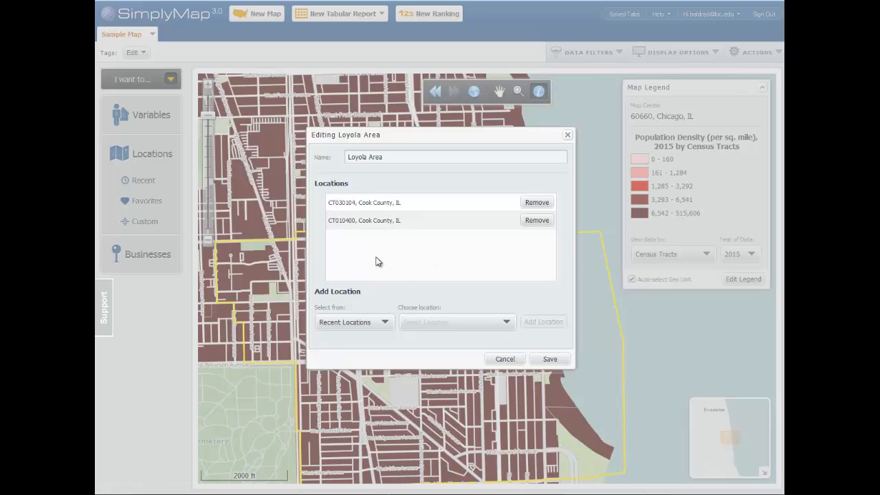
pyautogui.click(548, 360)
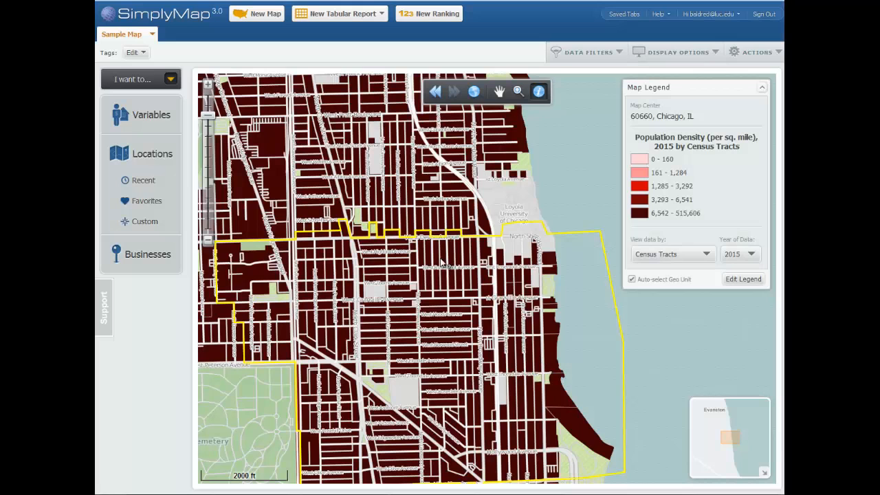
# Check the list of custom locations for the Loyola Area combination, and return to the map.
pyautogui.click(145, 222)
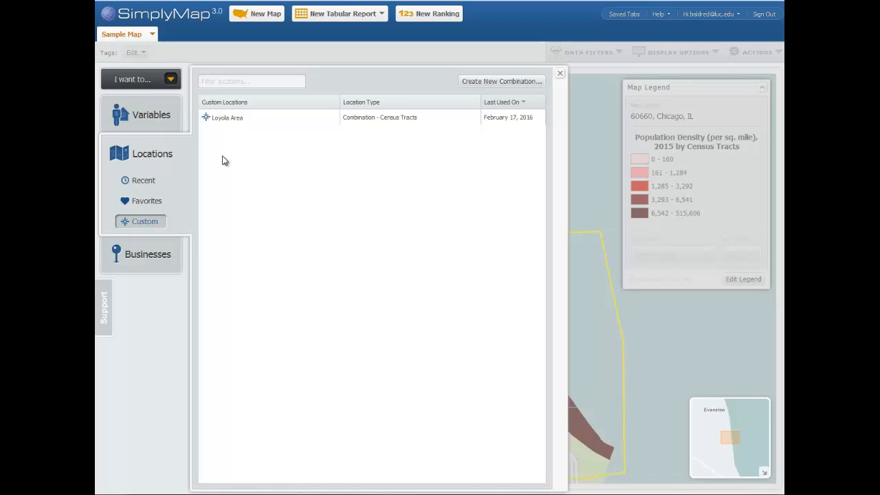
pyautogui.moveTo(239, 121)
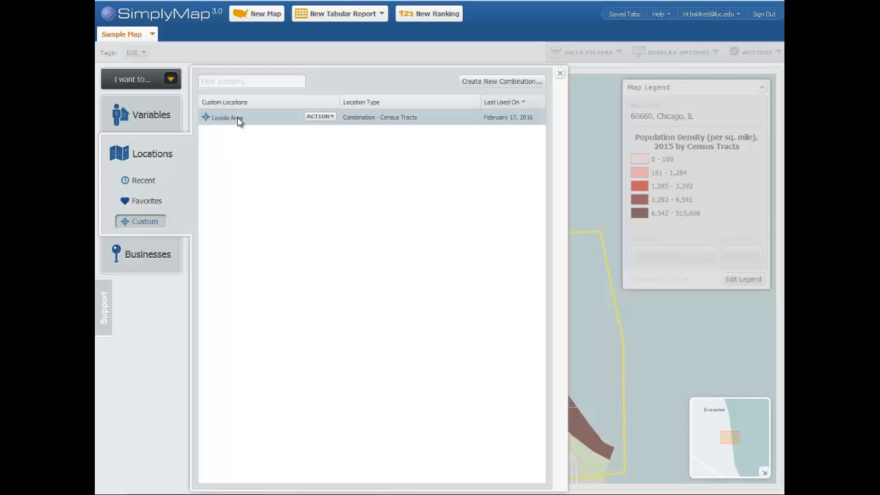
pyautogui.click(560, 74)
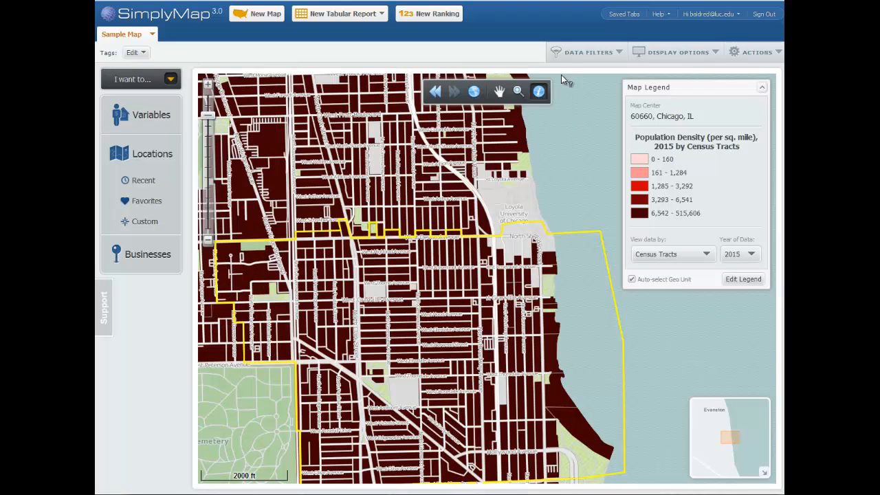